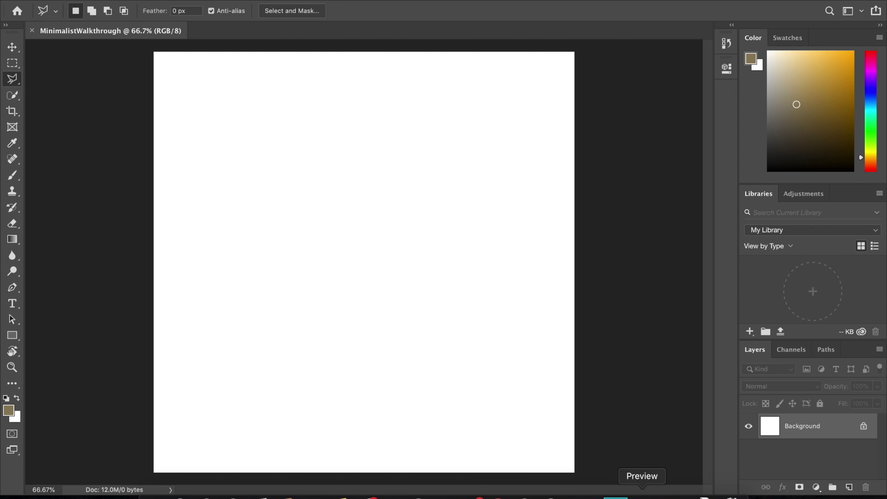
Step: Preview the portrait photo briefly, then close the preview
left_click(642, 493)
mouse_move(451, 24)
left_mouse_down()
mouse_move(451, 10)
mouse_move(553, 11)
mouse_move(520, 30)
left_mouse_up()
key("super+w")
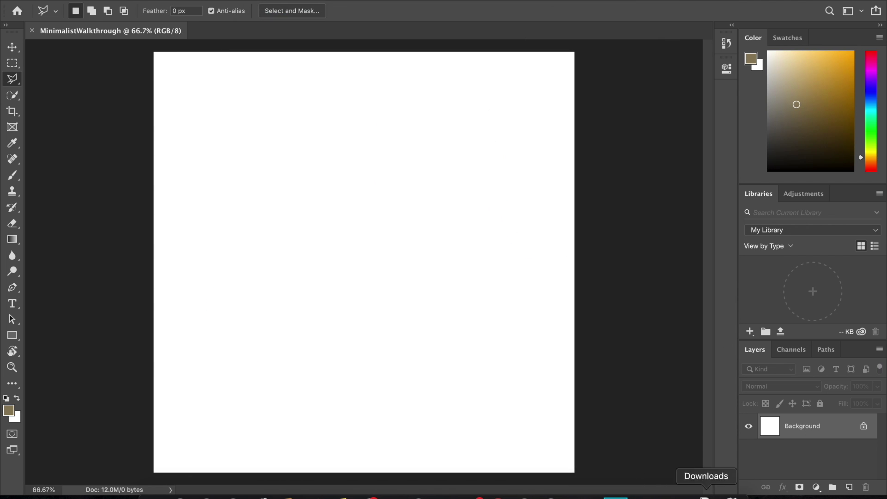
Step: Place 416x416.jpg from Downloads and scale it to fill the canvas
left_click(705, 495)
left_click_drag(720, 472, 319, 318)
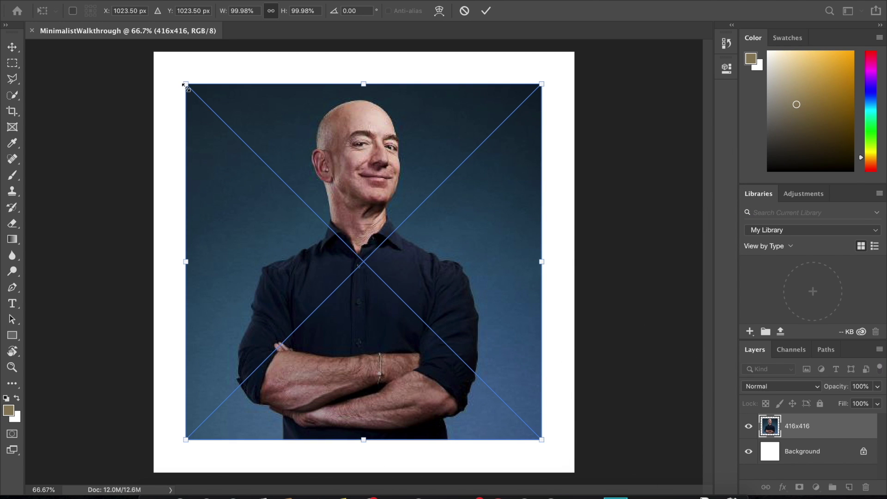
left_click_drag(186, 84, 153, 50)
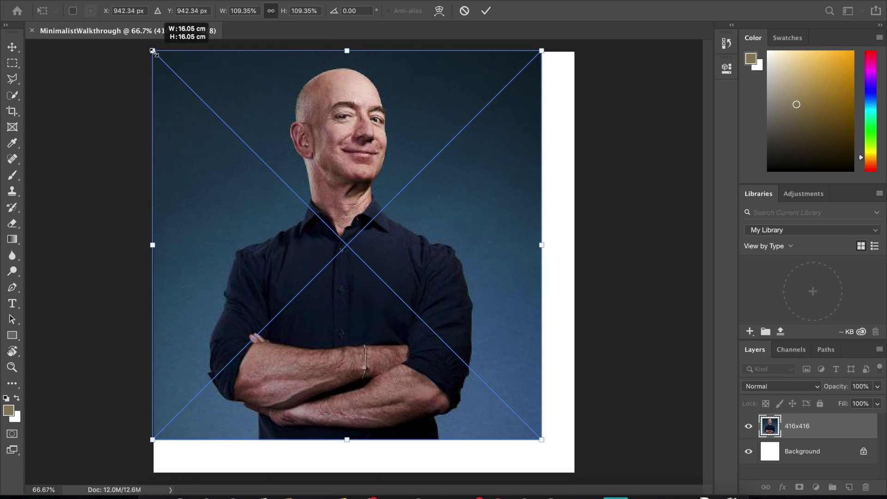
left_click_drag(543, 440, 577, 474)
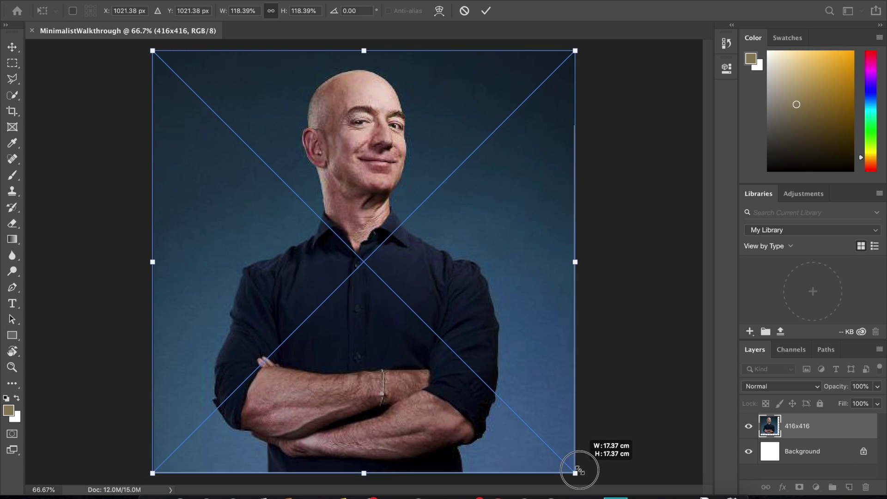
key("Return")
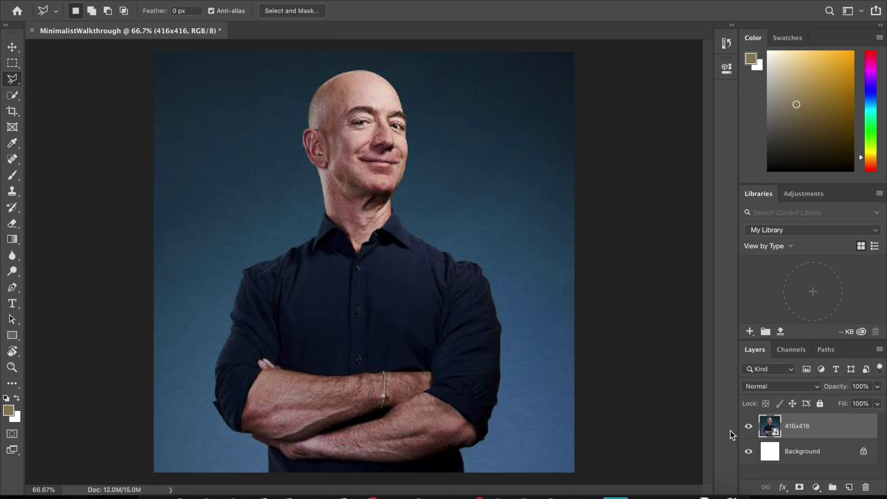
Step: Rasterize the 416x416 photo layer into plain pixels
right_click(798, 428)
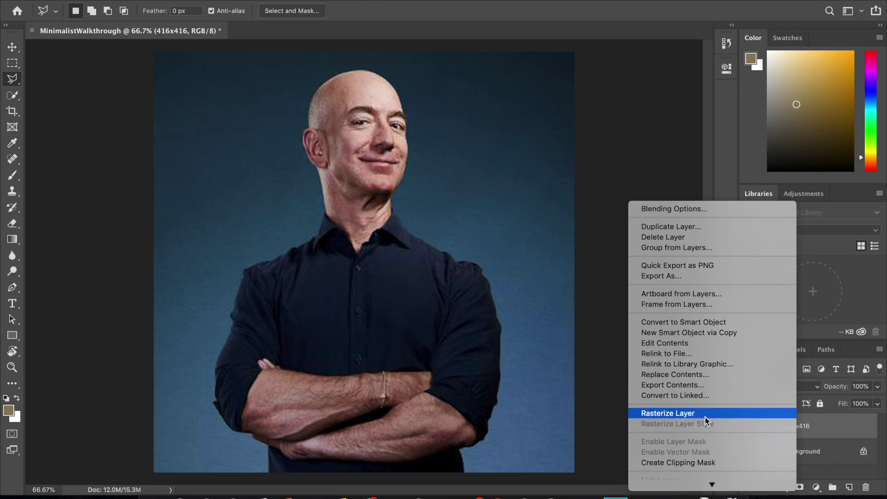
left_click(705, 415)
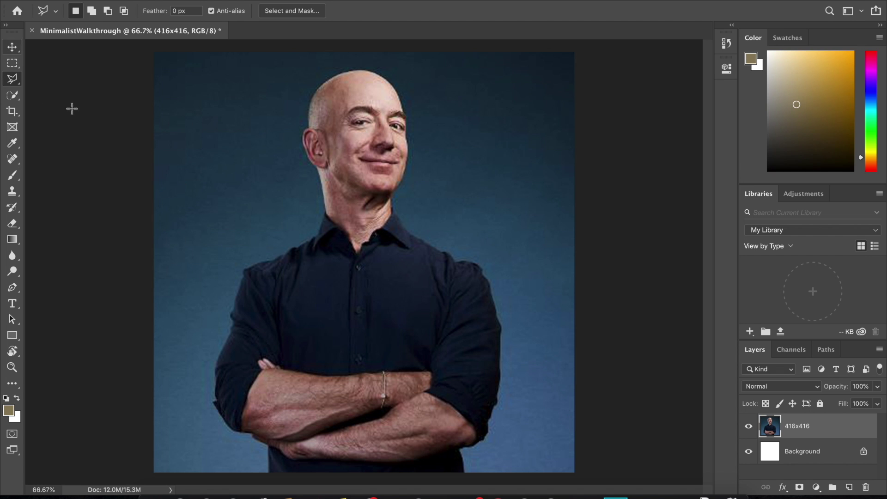
scroll(334, 154, "up", 2)
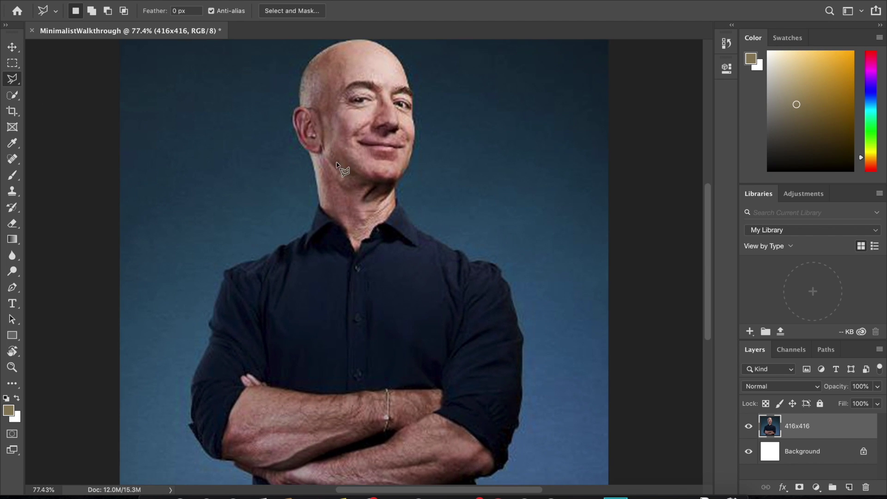
Step: Trace a closed polygonal selection around the neck between ear, jaw and collar
left_click(319, 207)
left_click(308, 153)
left_click(375, 193)
left_click(359, 207)
left_click(340, 228)
left_click(12, 143)
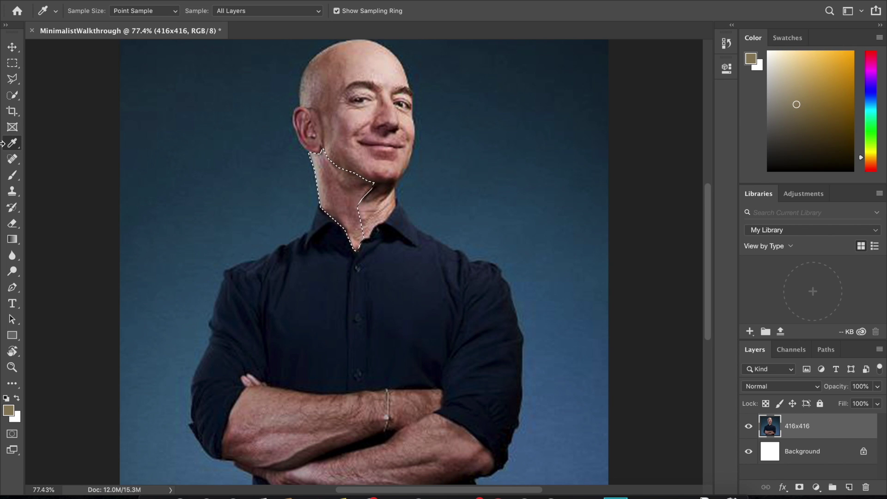
Step: Sample the neck's skin tone and brush it flat inside the neck selection
mouse_move(349, 187)
left_mouse_down()
mouse_move(354, 194)
mouse_move(349, 179)
mouse_move(323, 174)
left_mouse_up()
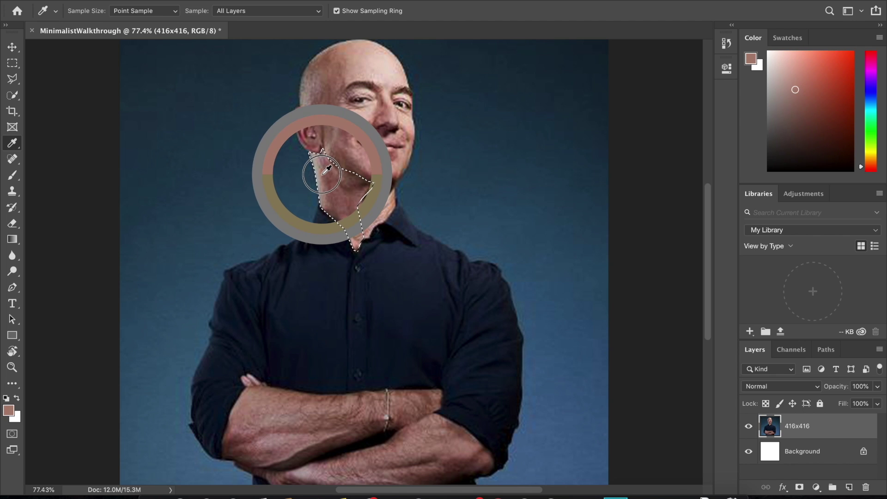
left_click_drag(324, 174, 324, 174)
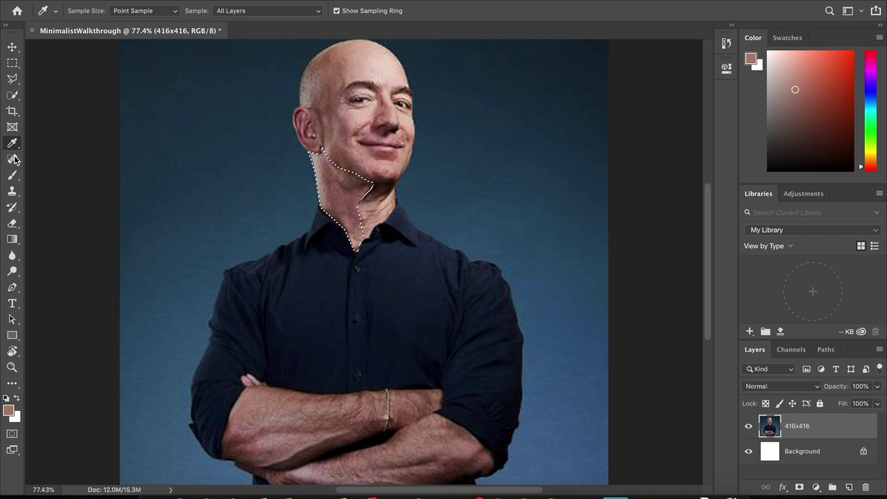
left_click(12, 175)
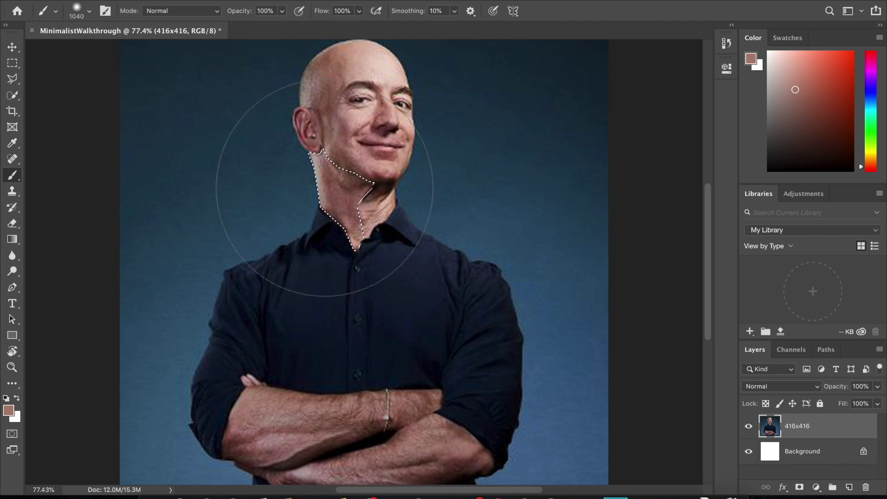
left_click(325, 188)
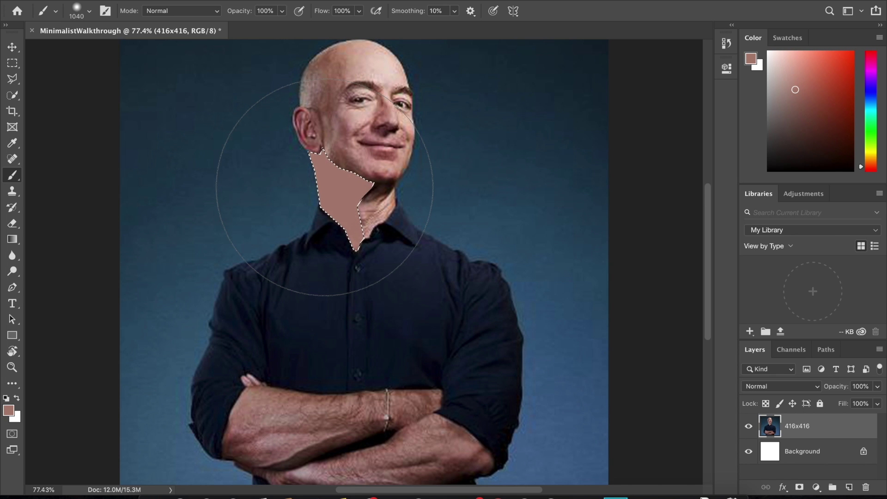
left_click(12, 79)
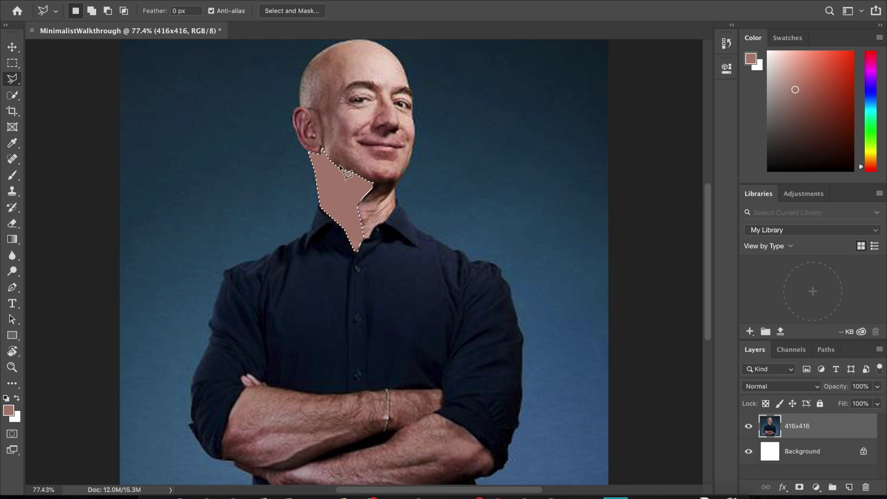
Step: Select the ear, fill it with a darker sampled skin tone, and deselect
left_click(312, 116)
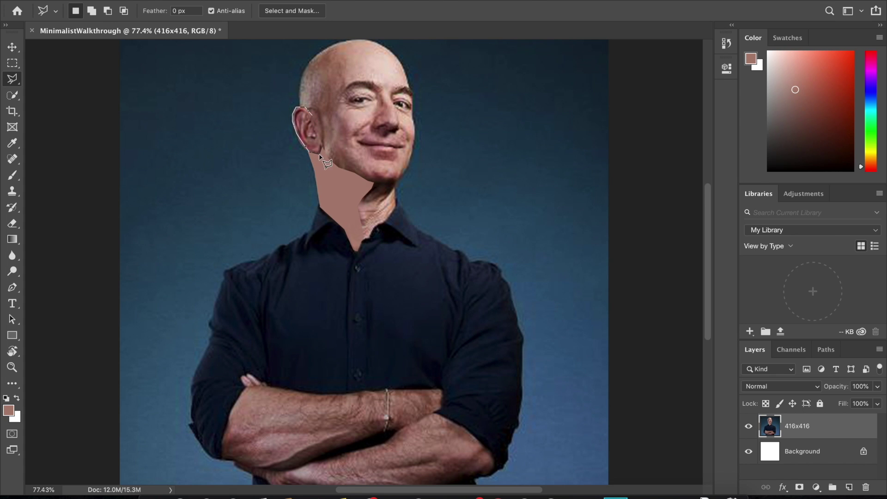
left_click(322, 152)
left_click(314, 139)
left_click(305, 124)
key("i")
left_click(301, 137)
left_click(299, 116)
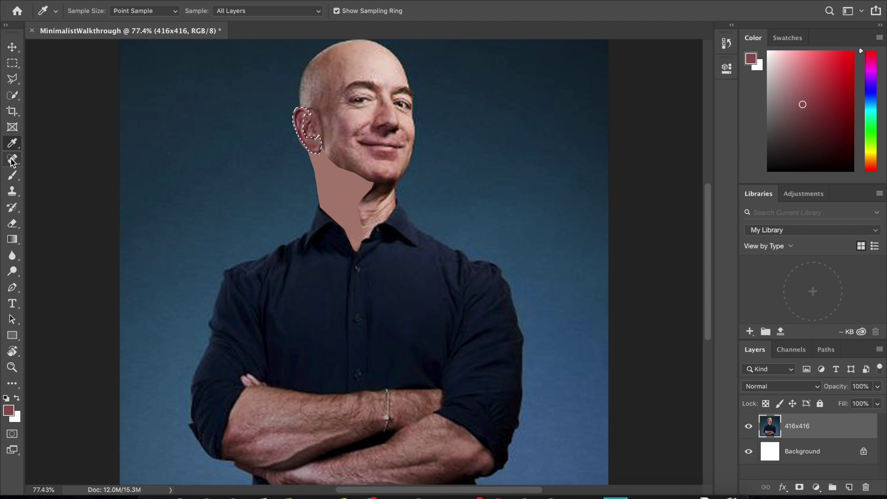
left_click(12, 174)
left_click(305, 132)
key("ctrl+d")
key("l")
scroll(319, 121, "up", 3)
Step: Outline the inner ear and sample a colour to fill it
left_click(296, 269)
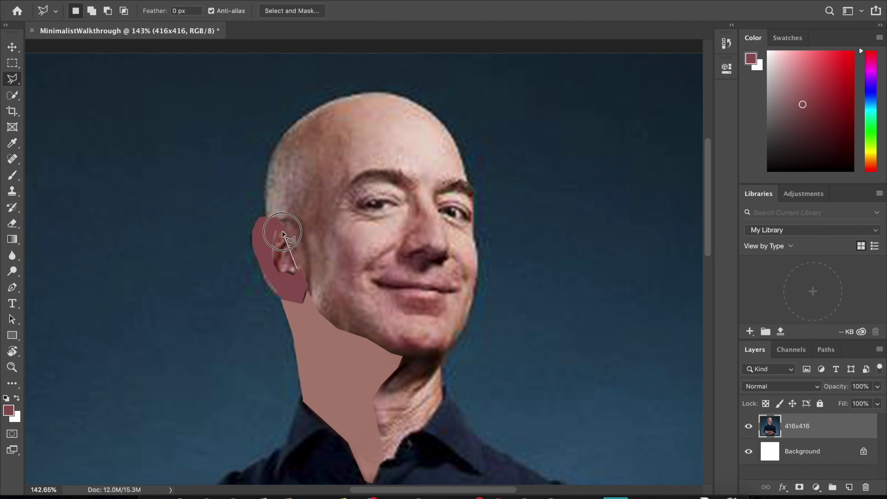
left_click(280, 232)
left_click(271, 248)
left_click(281, 276)
left_click(299, 270)
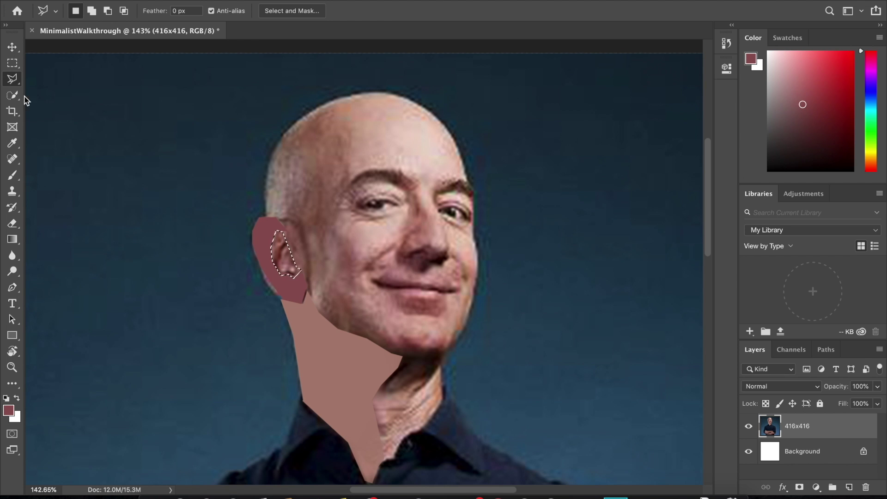
key("i")
left_click(284, 252)
key("b")
scroll(285, 271, "down", 2)
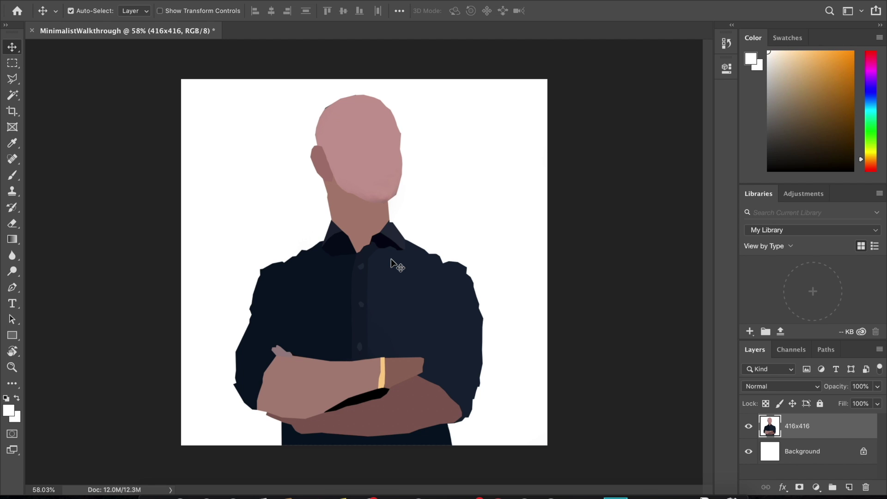
scroll(318, 121, "up", 3)
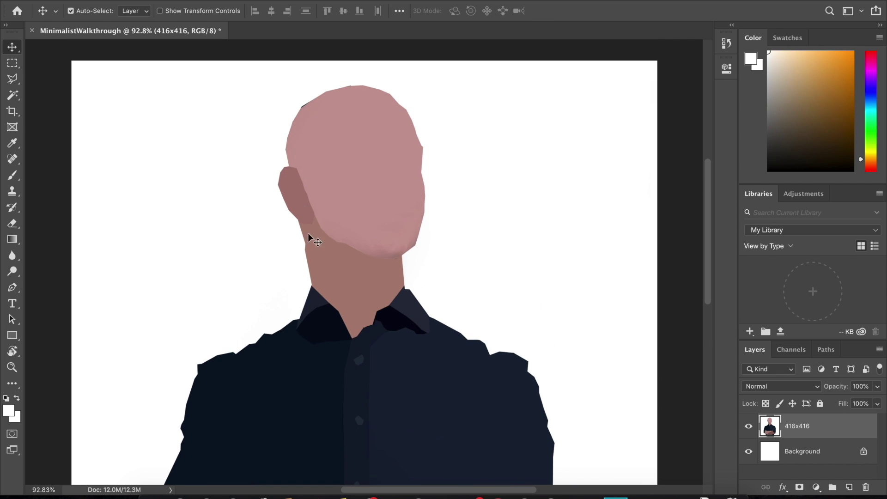
scroll(317, 218, "down", 3)
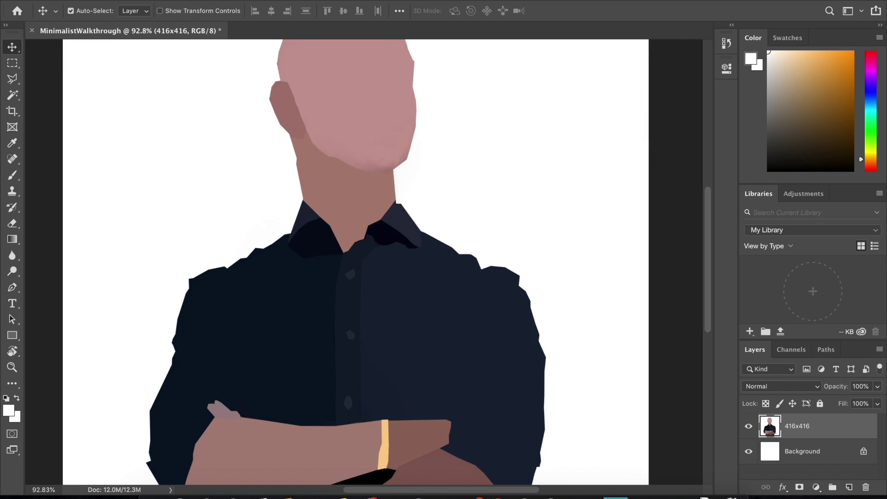
scroll(340, 146, "down", 3)
scroll(338, 149, "up", 2)
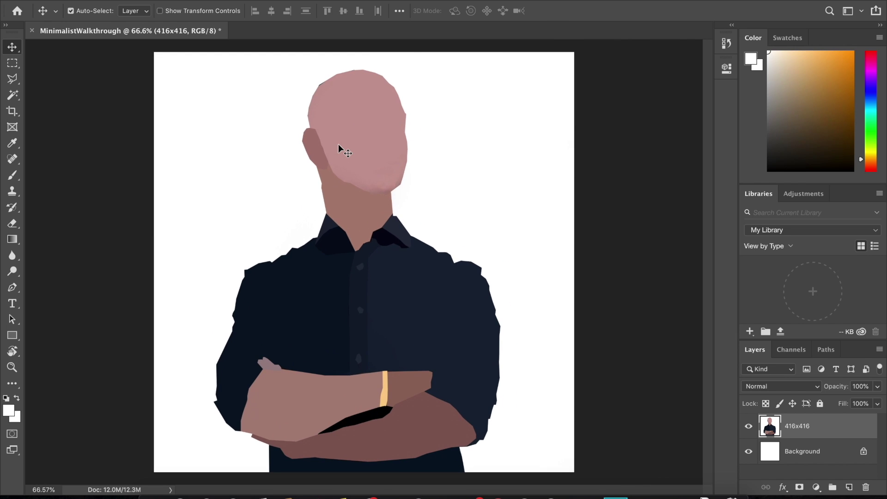